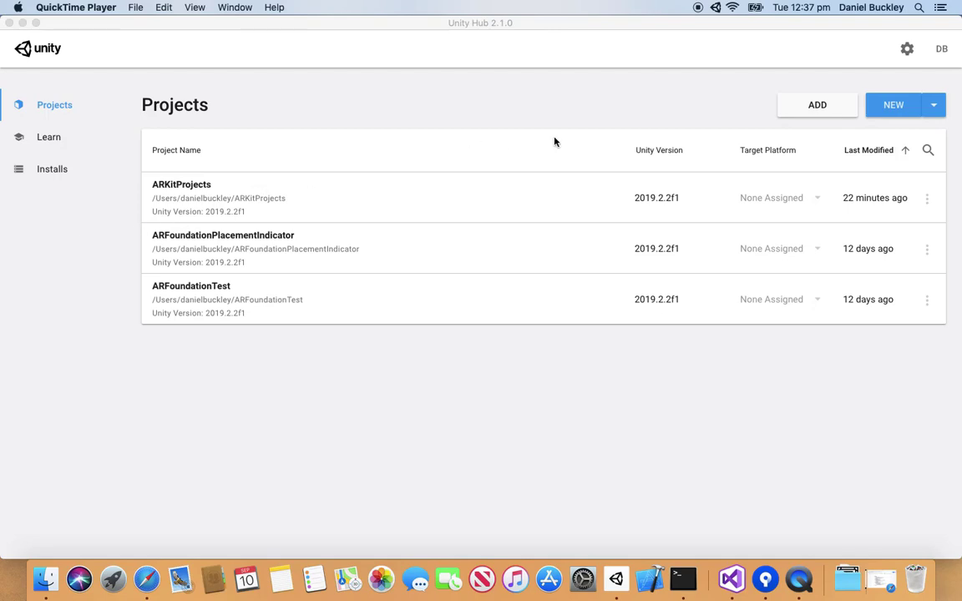
Create a new 3D-template project in Unity Hub, naming it IntroToARKit instead of the default.
left_click(894, 108)
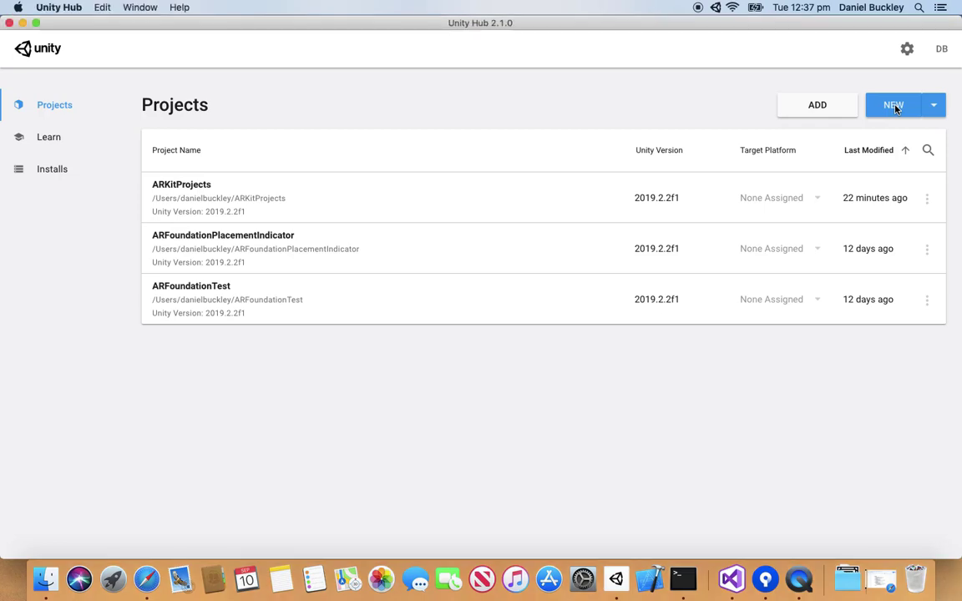
left_click(894, 108)
left_click(584, 201)
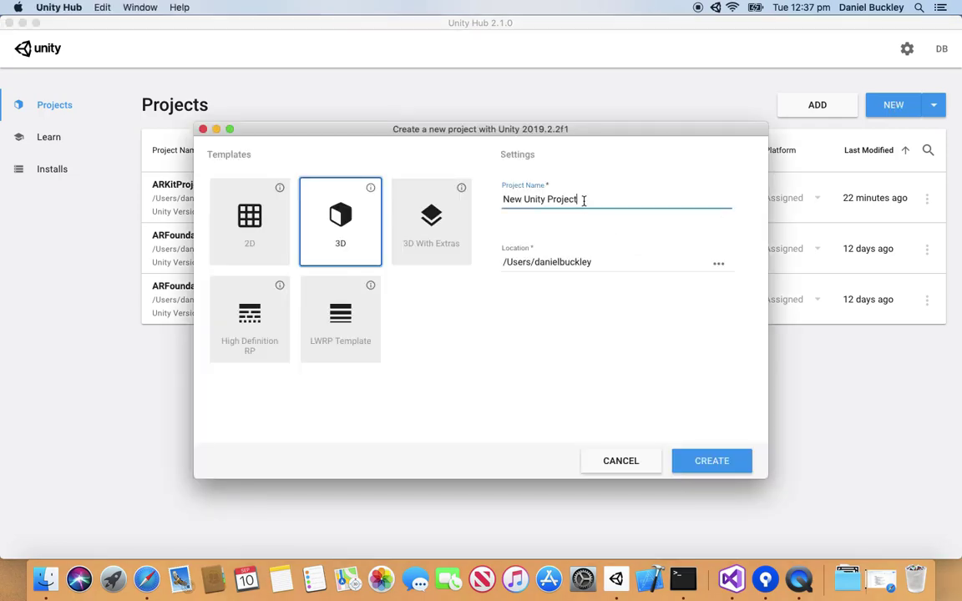
left_click_drag(602, 200, 453, 184)
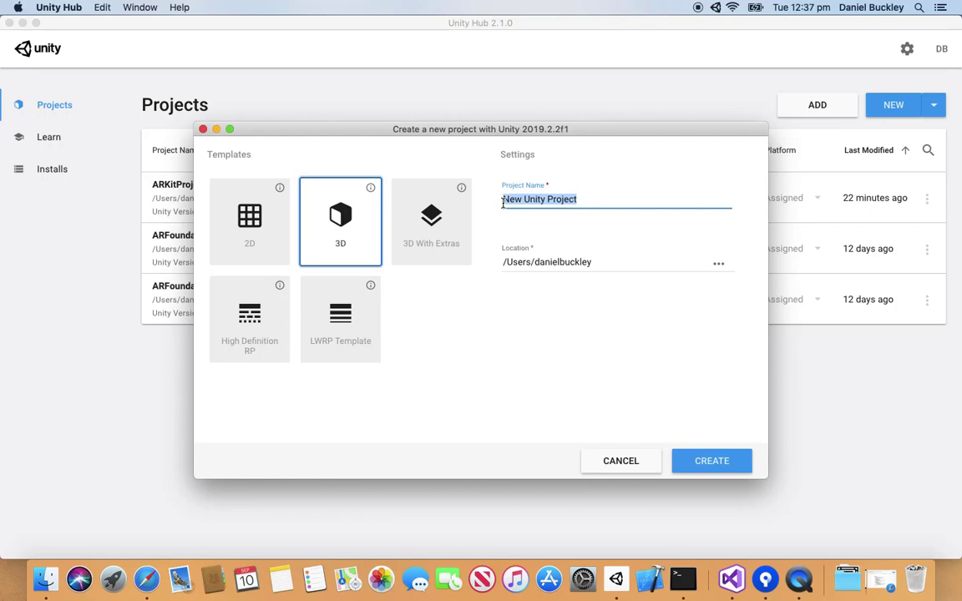
type("ARKi")
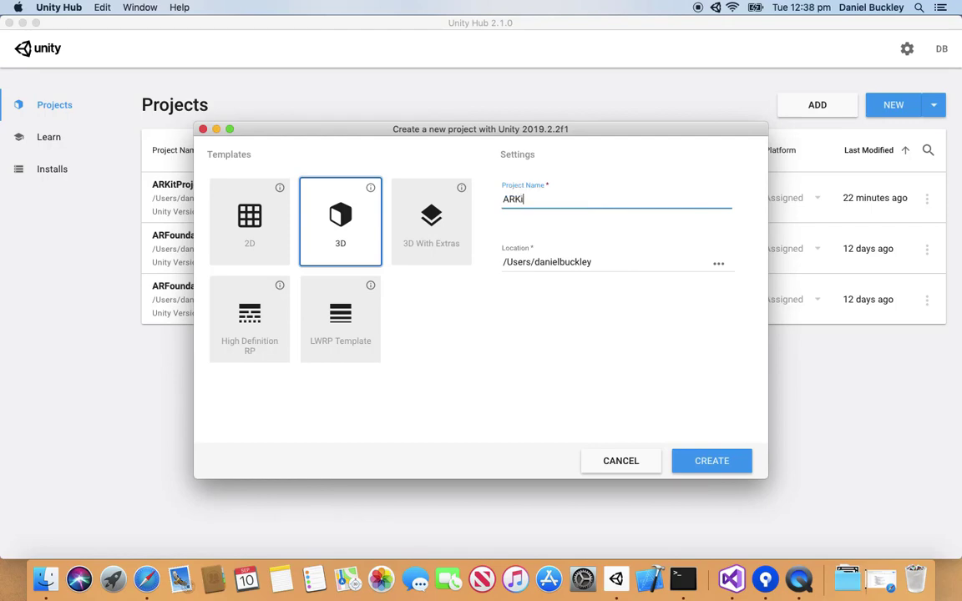
key("BackSpace")
key("BackSpace")
key("BackSpace")
type("IntroToARKit")
left_click(551, 319)
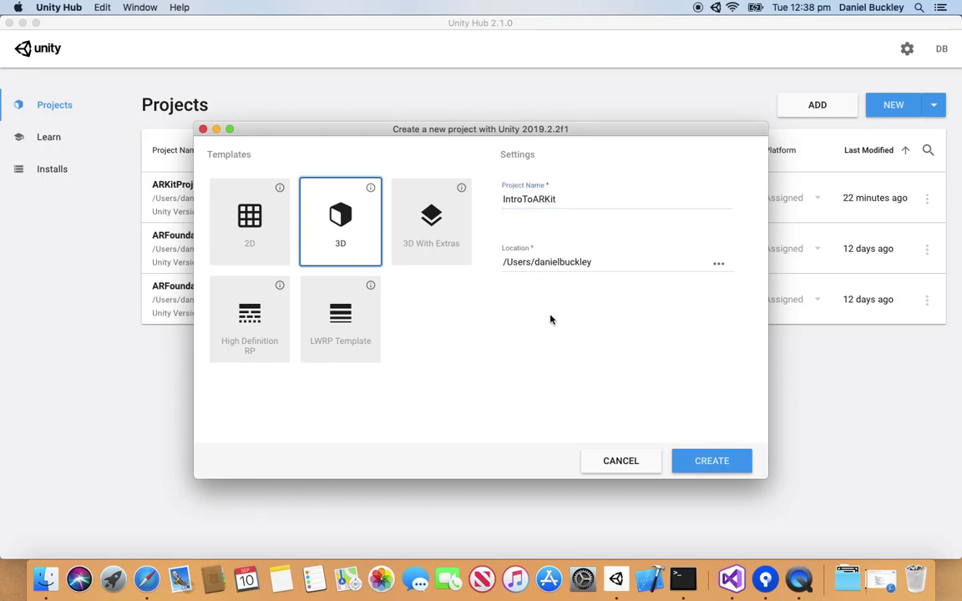
left_click(708, 469)
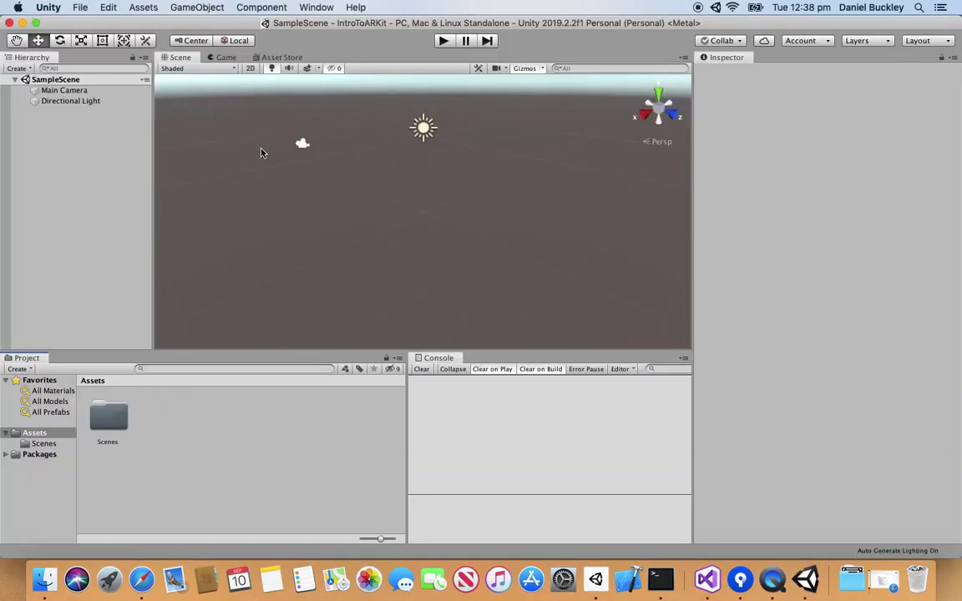
Open Window > Package Manager and list all AR Foundation versions, including 2.1.3 and 2.1.1.
left_click(325, 8)
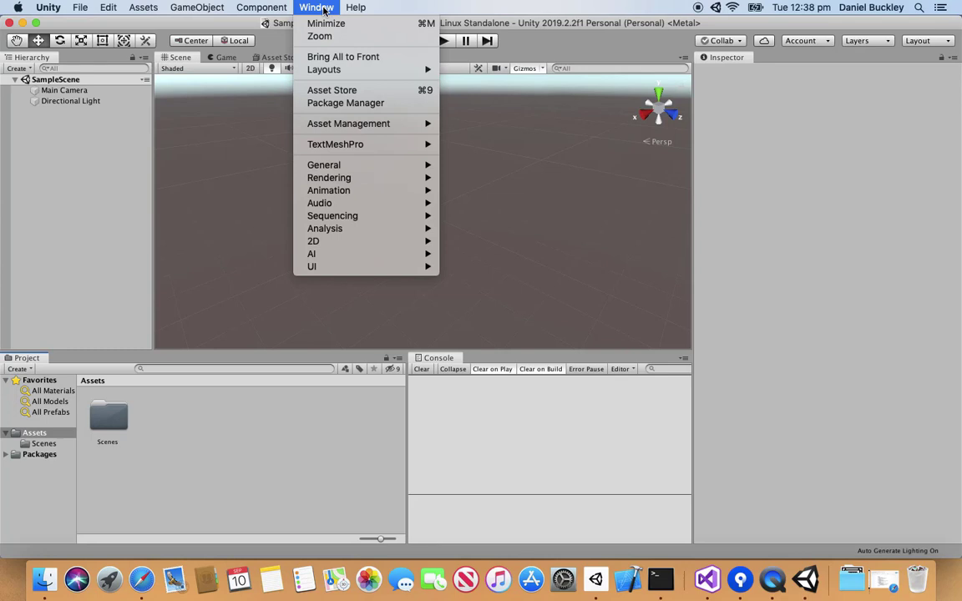
left_click(330, 103)
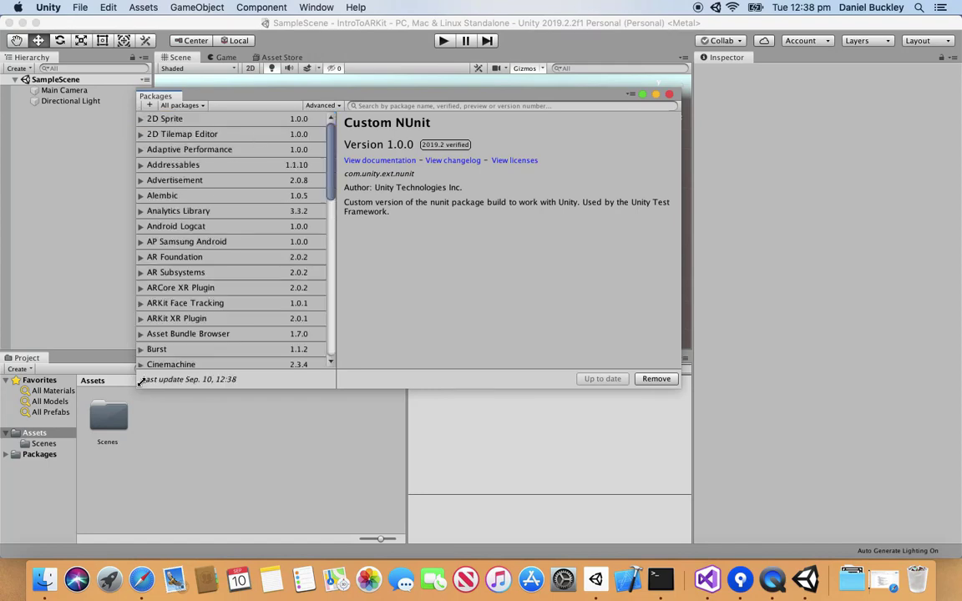
scroll(280, 227, "down", 2)
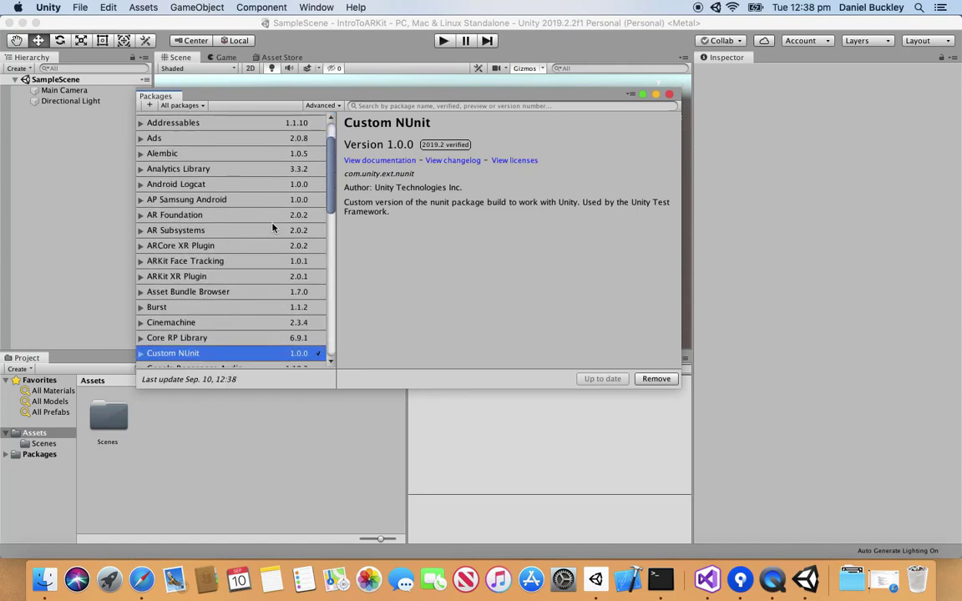
left_click(199, 216)
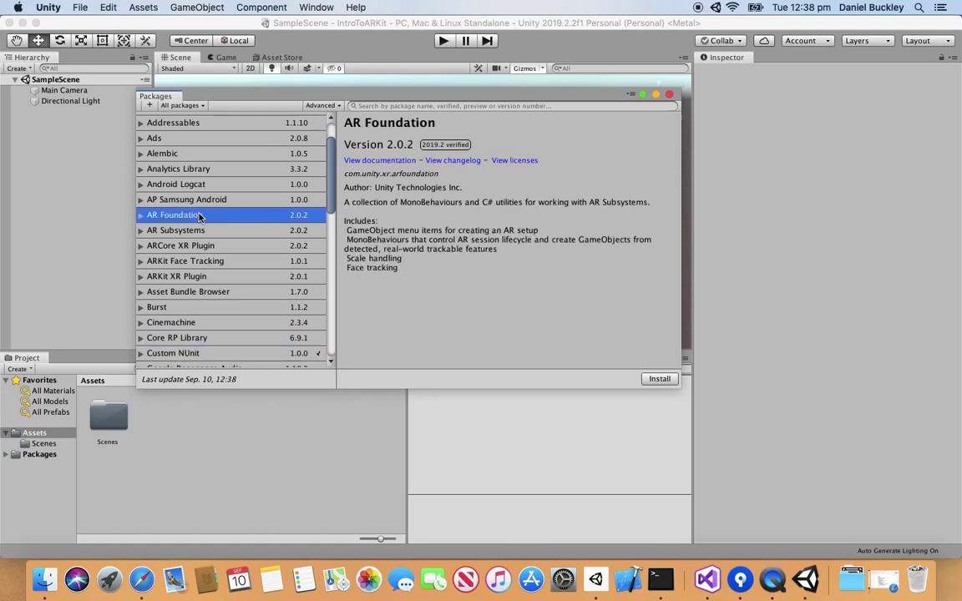
left_click(141, 214)
scroll(182, 235, "up", 1)
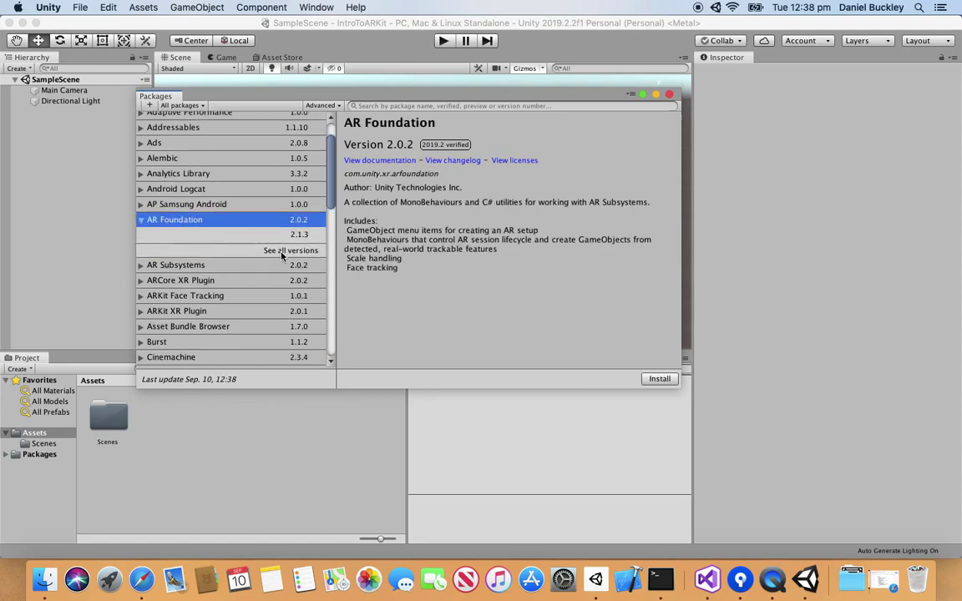
left_click(291, 251)
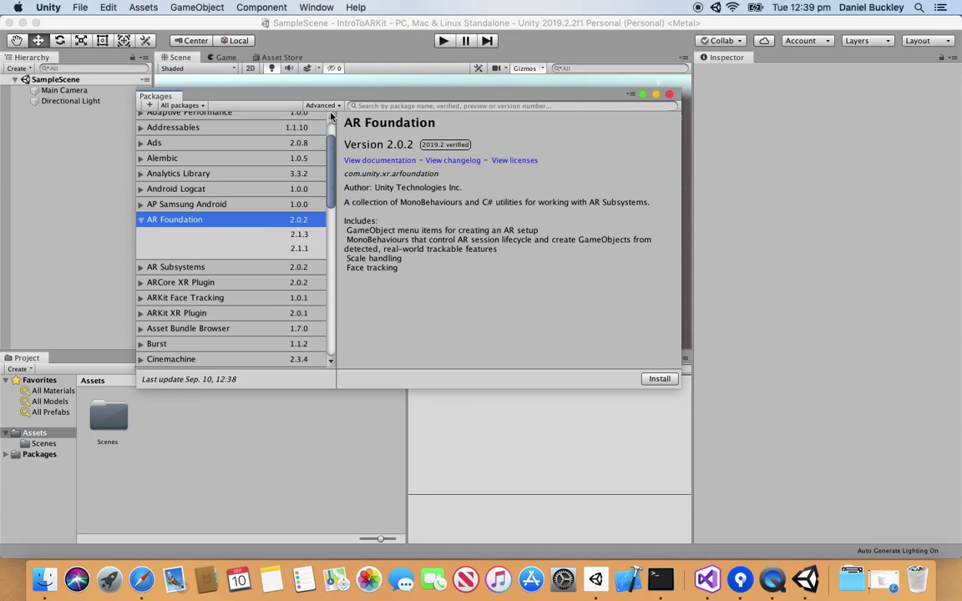
Show preview packages and install AR Foundation preview.2 - 3.0.0.
left_click(328, 106)
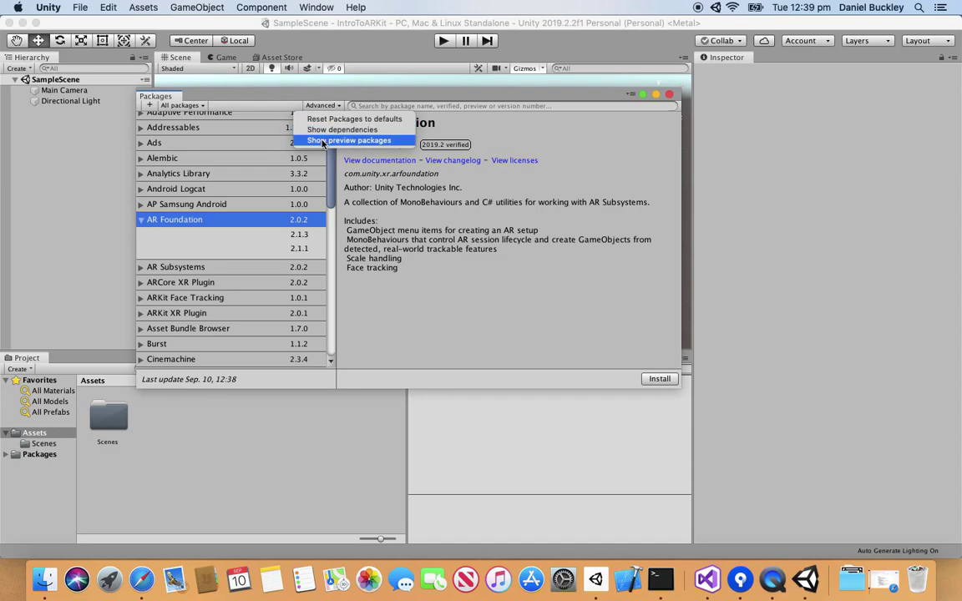
left_click(322, 142)
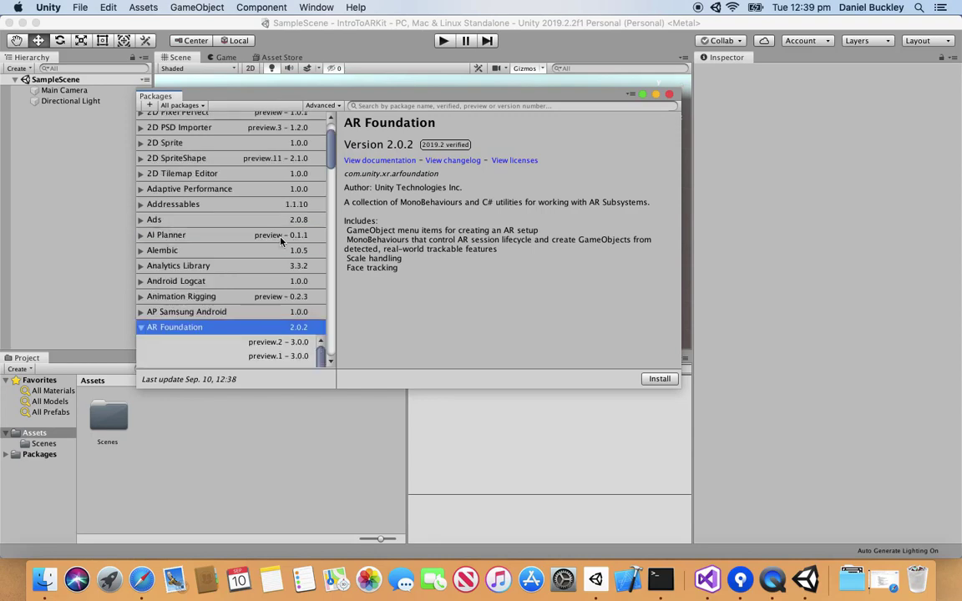
scroll(281, 243, "down", 5)
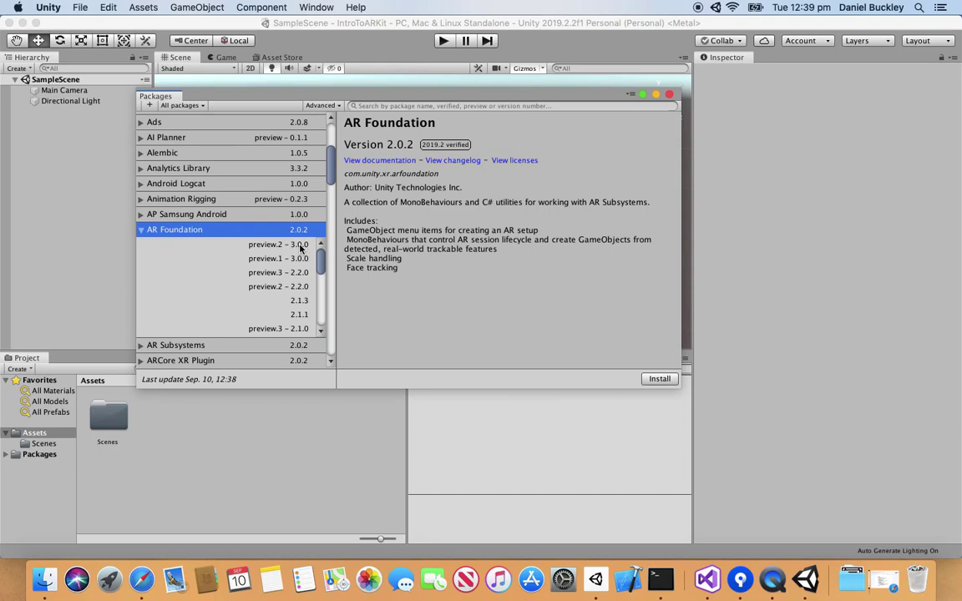
left_click(300, 245)
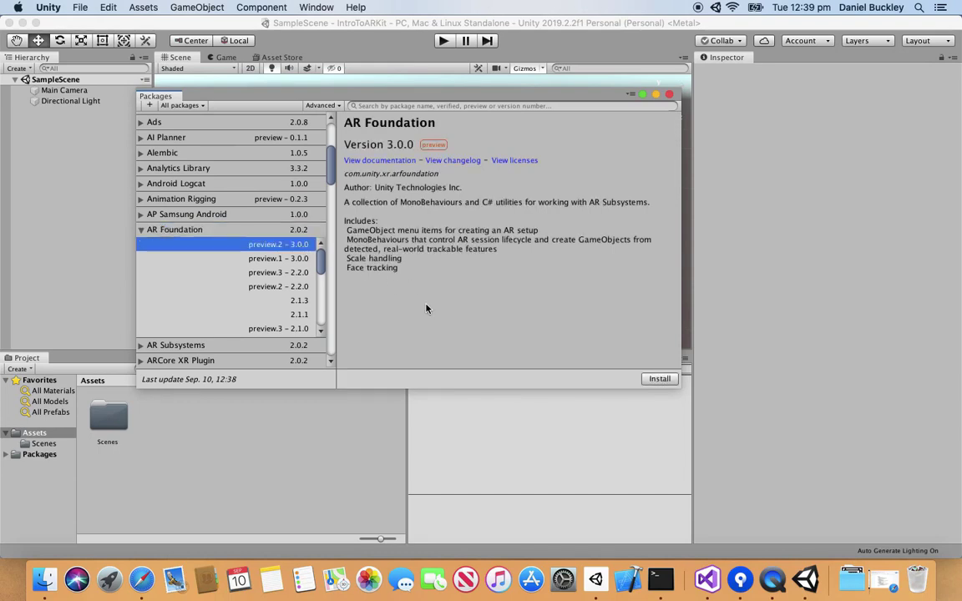
left_click(268, 261)
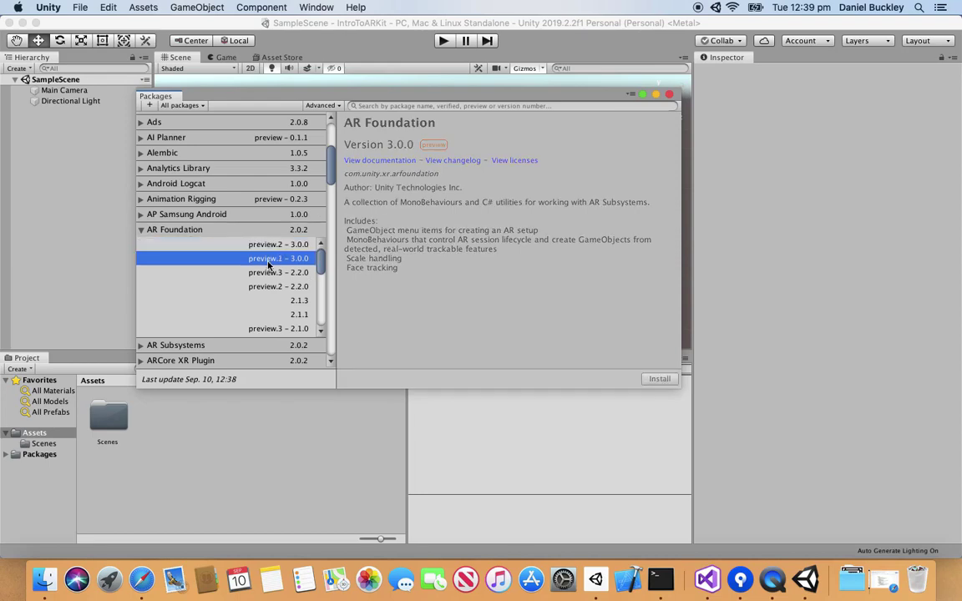
left_click(269, 244)
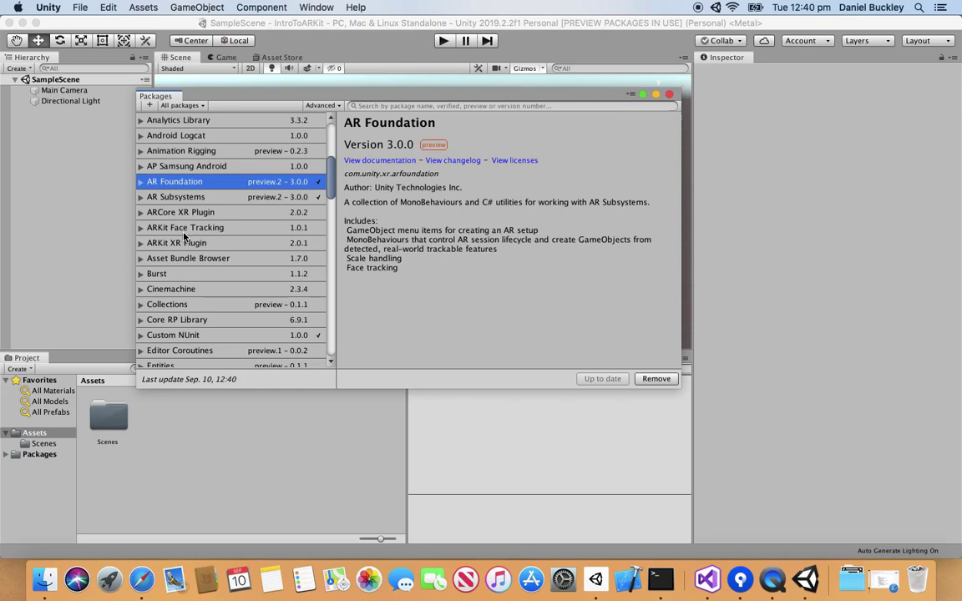
Expand ARKit XR Plugin's full version list and install preview.1 - 3.0.0.
left_click(178, 244)
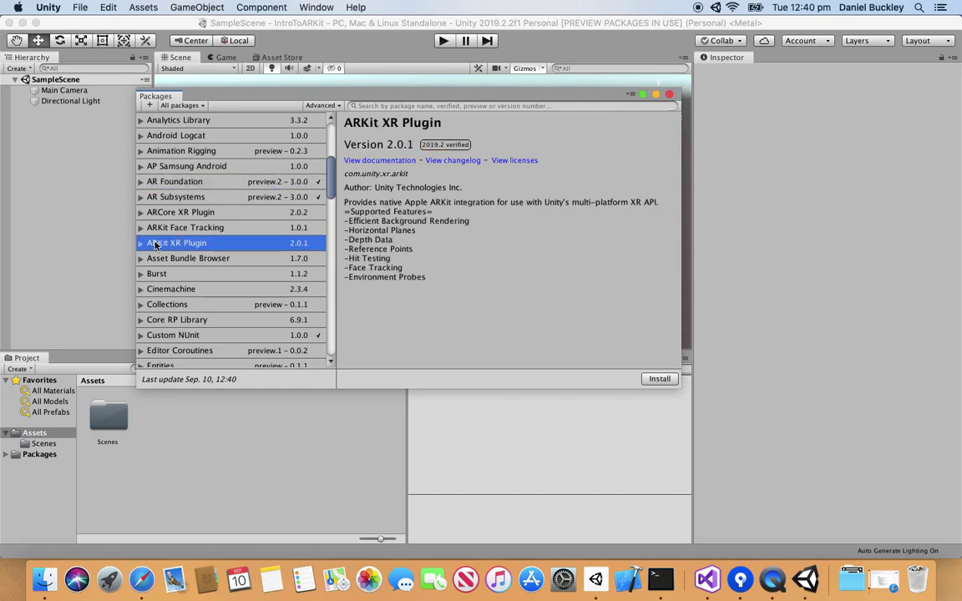
left_click(141, 244)
left_click(141, 243)
left_click(140, 243)
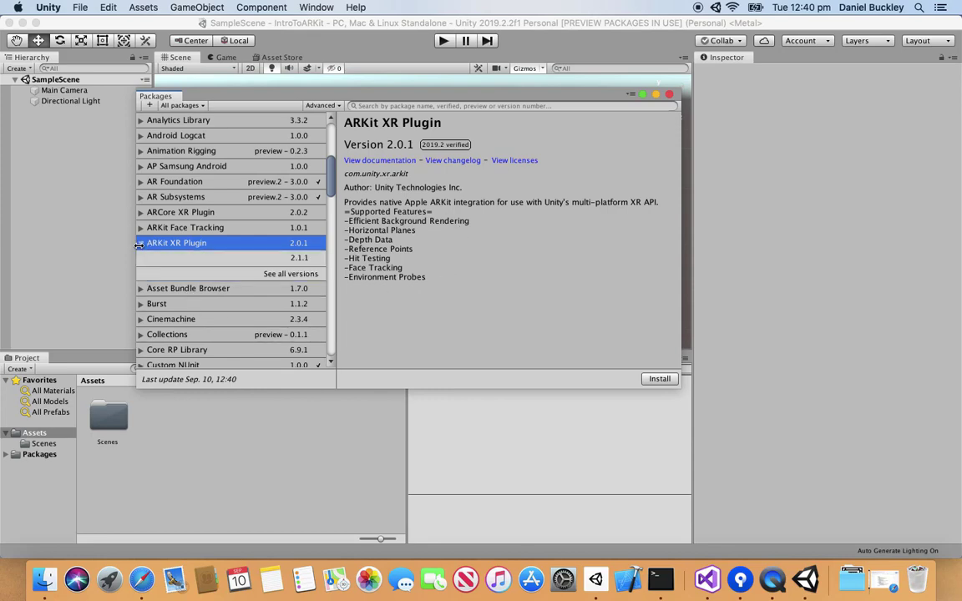
left_click(294, 273)
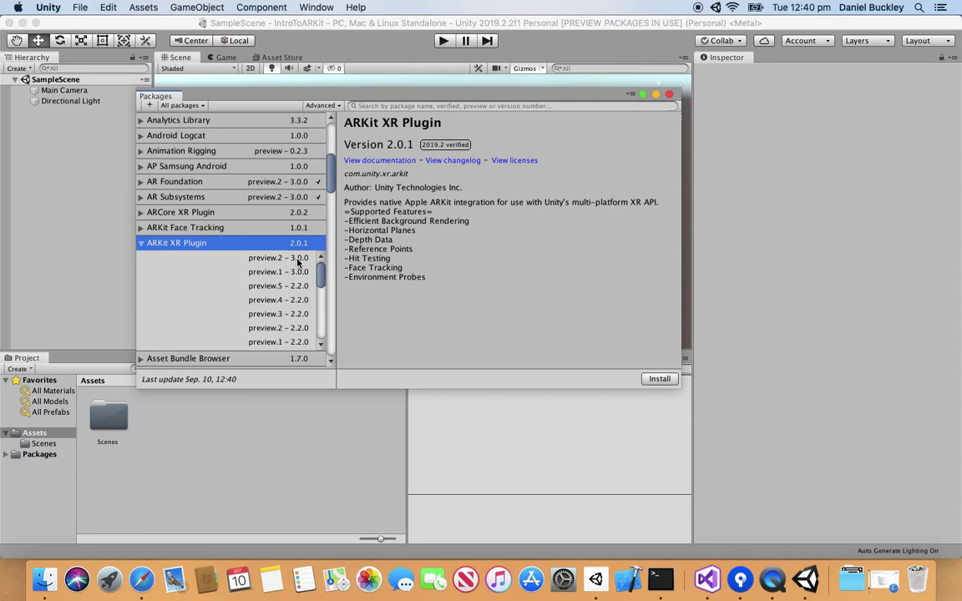
left_click(298, 261)
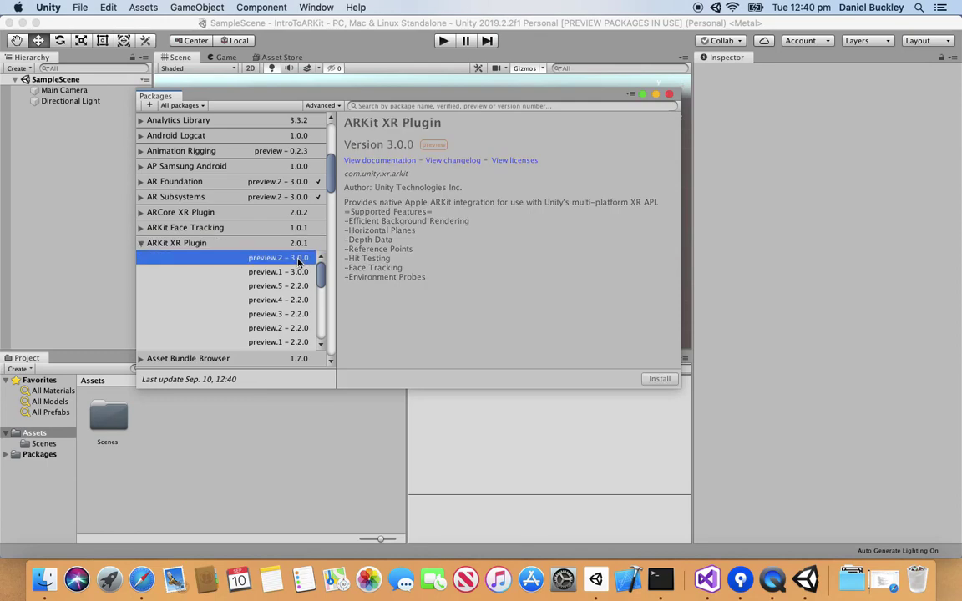
left_click(294, 273)
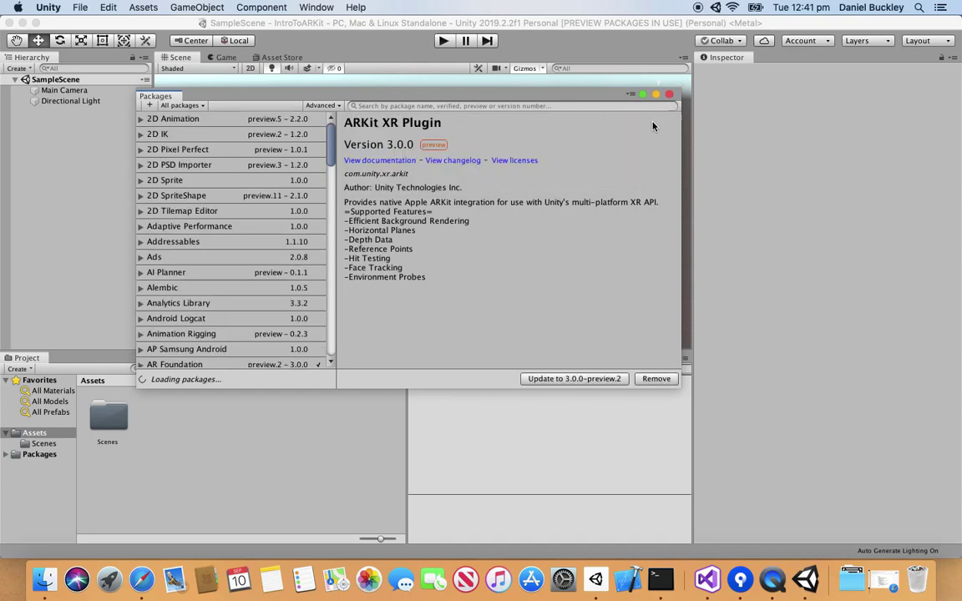
Close the Package Manager and delete Main Camera from the SampleScene hierarchy.
left_click(668, 94)
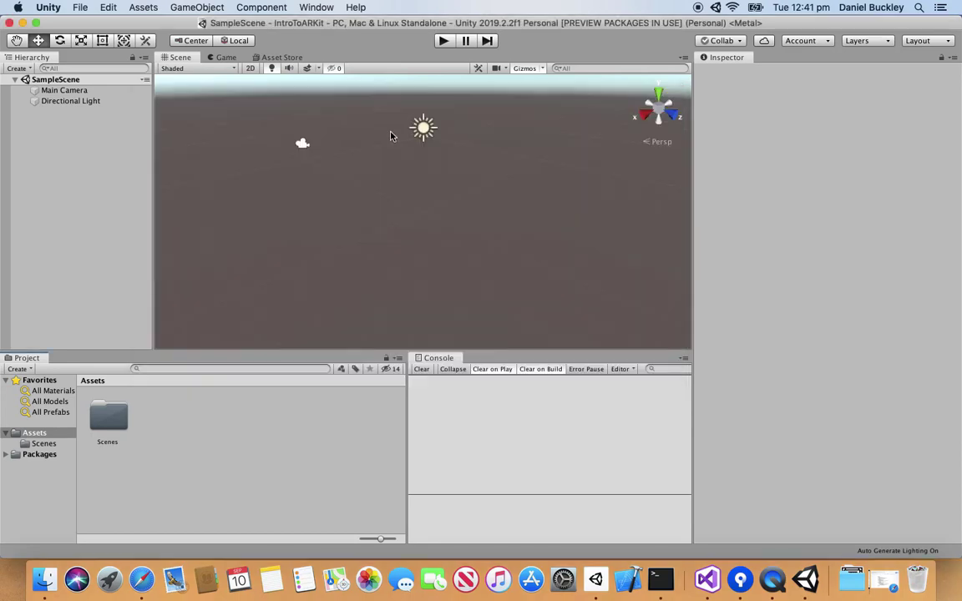
left_click(69, 91)
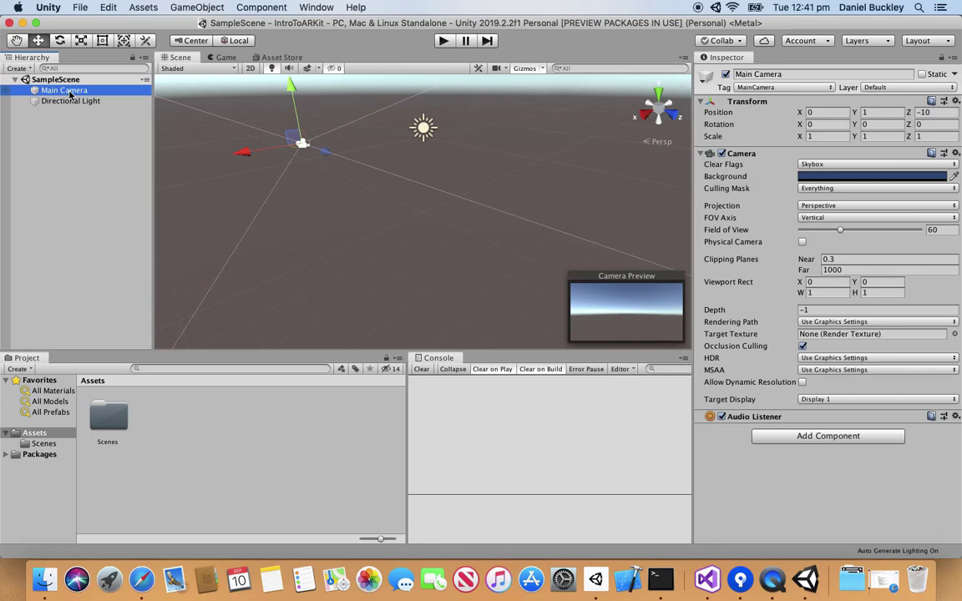
right_click(69, 92)
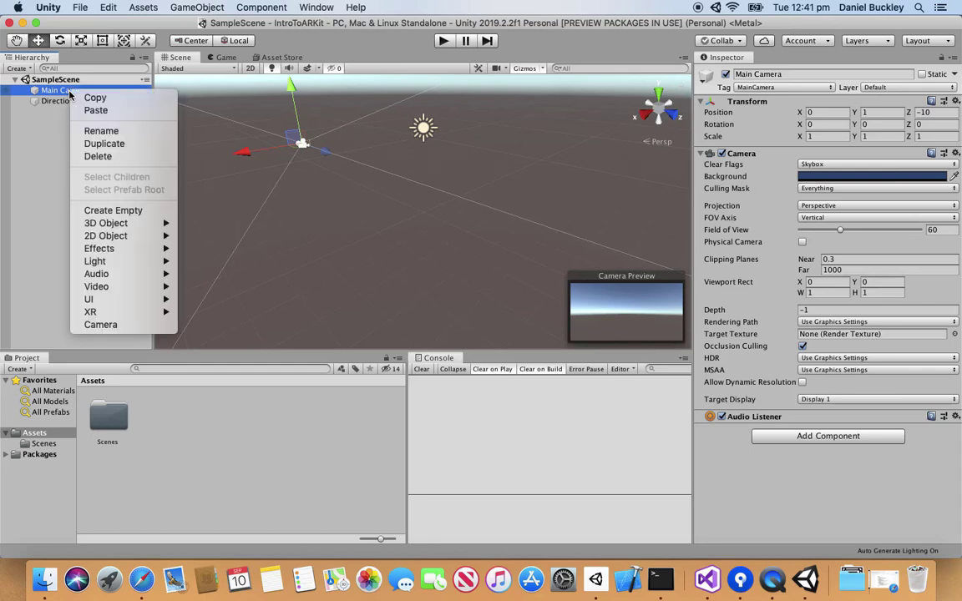
left_click(98, 157)
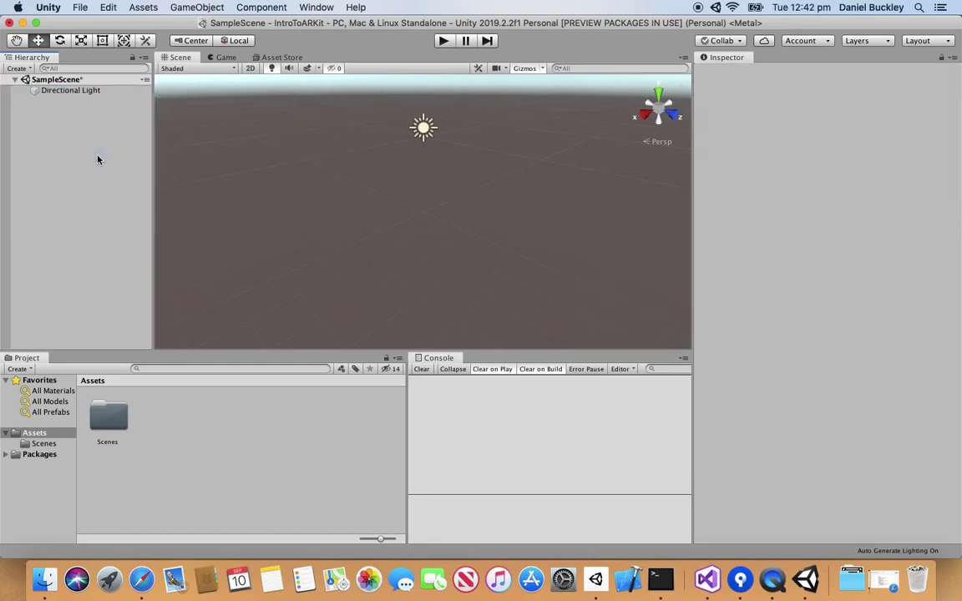
Add an XR > AR Session Origin object to the scene hierarchy.
right_click(57, 129)
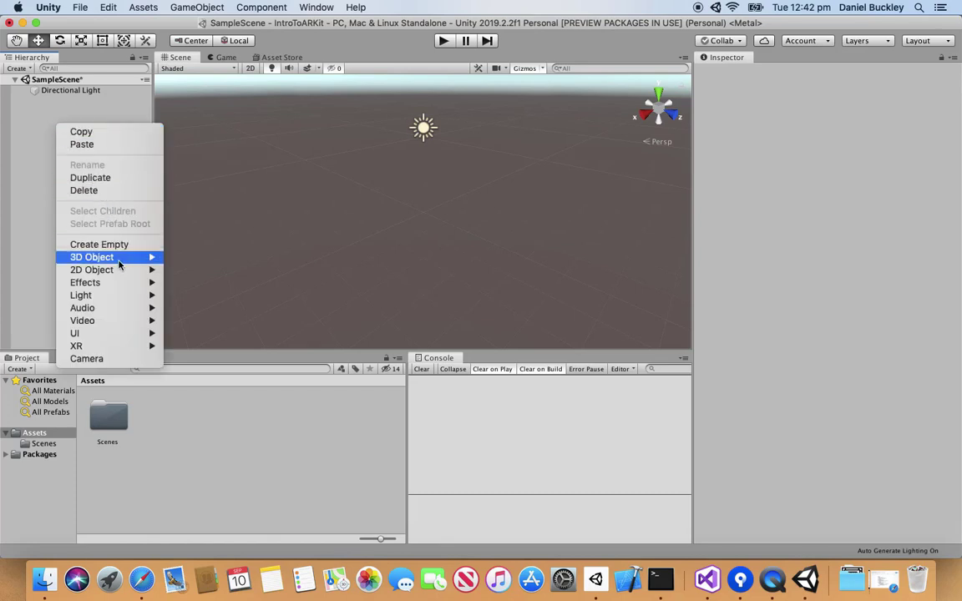
mouse_move(126, 346)
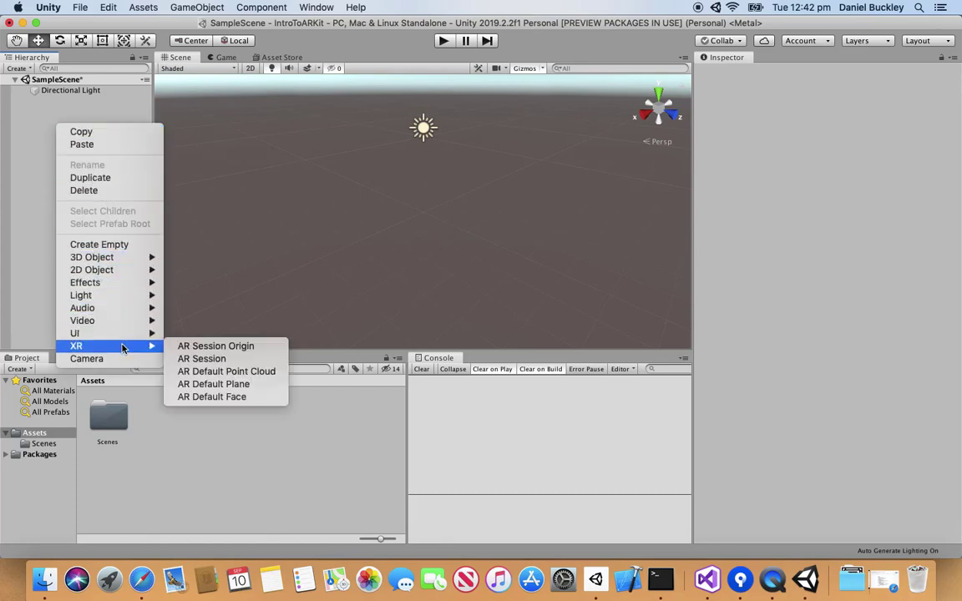
left_click(183, 348)
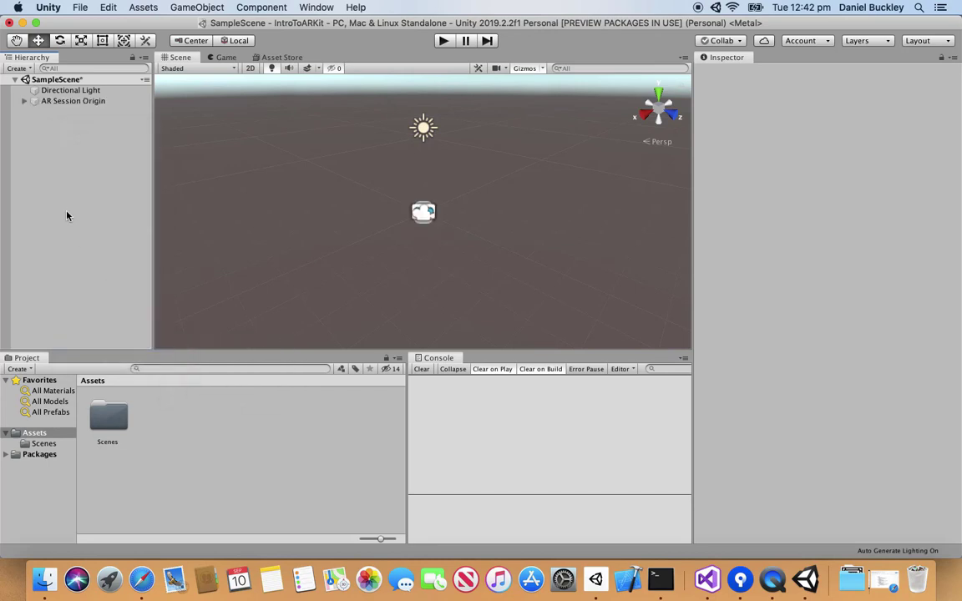
Inspect the AR Session Origin and its AR Camera child's components.
left_click(33, 101)
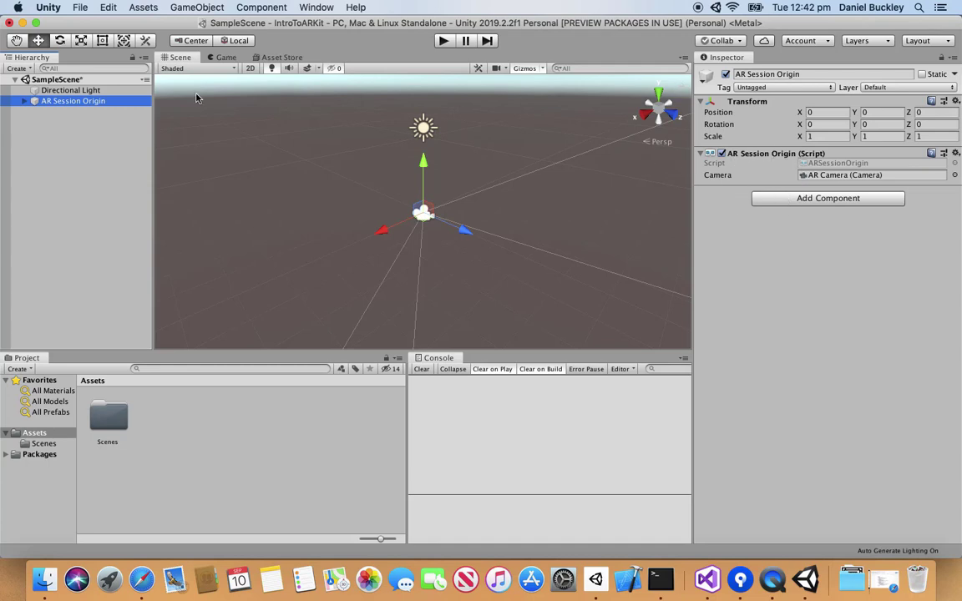
left_click(24, 100)
left_click(46, 111)
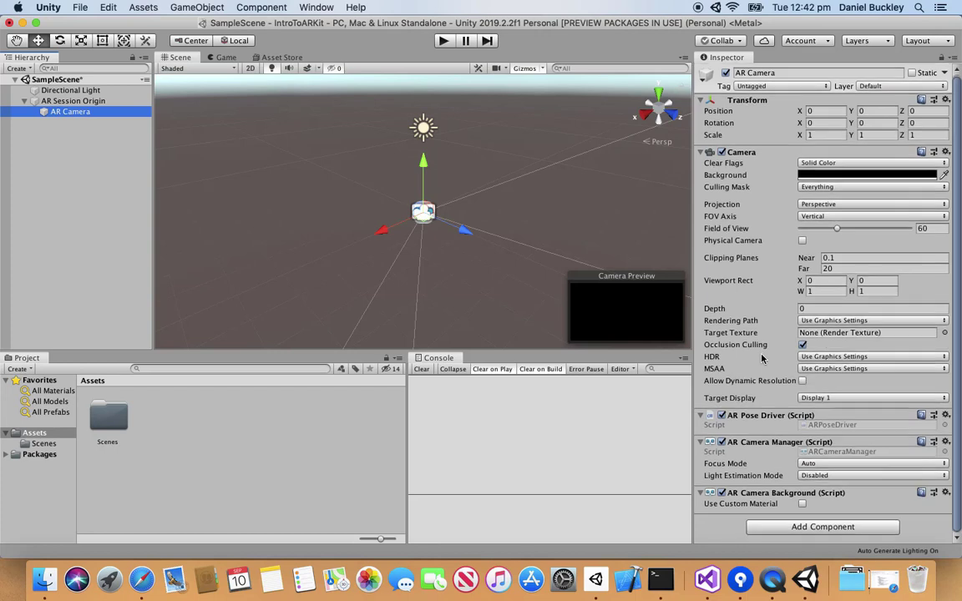
mouse_move(762, 358)
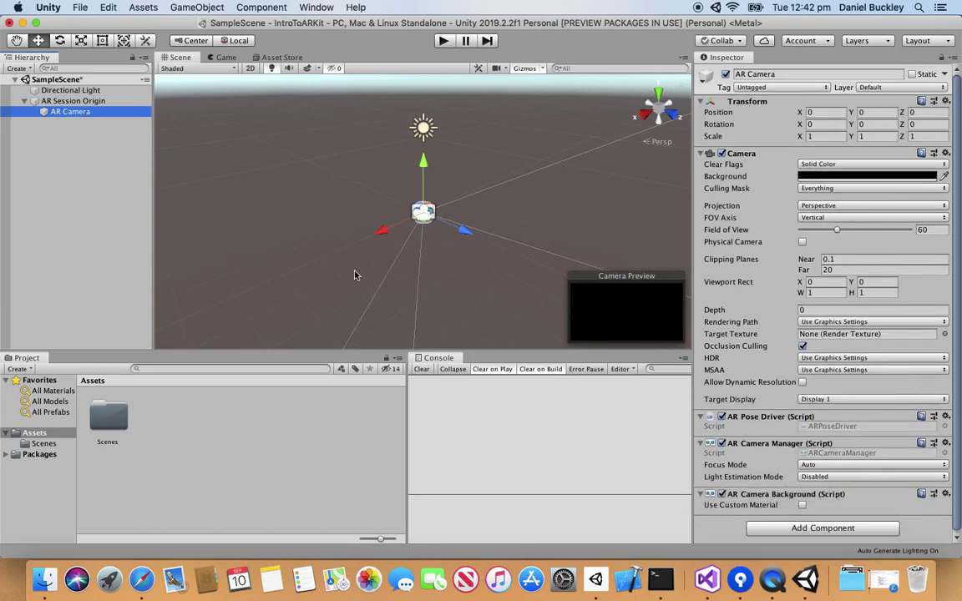
left_click(24, 101)
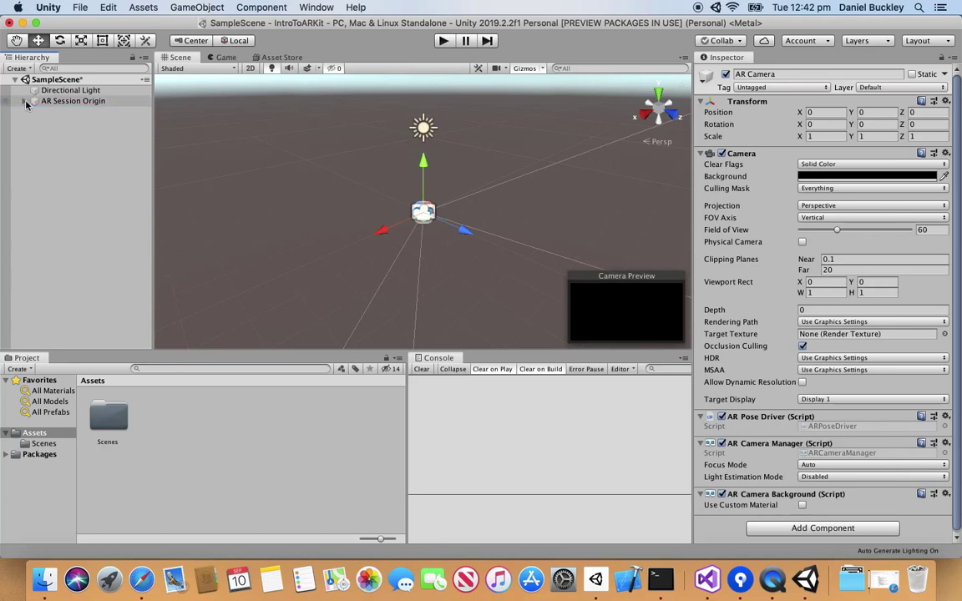
Add an XR > AR Session object and check its AR Session and AR Input Manager components.
left_click(33, 126)
right_click(34, 126)
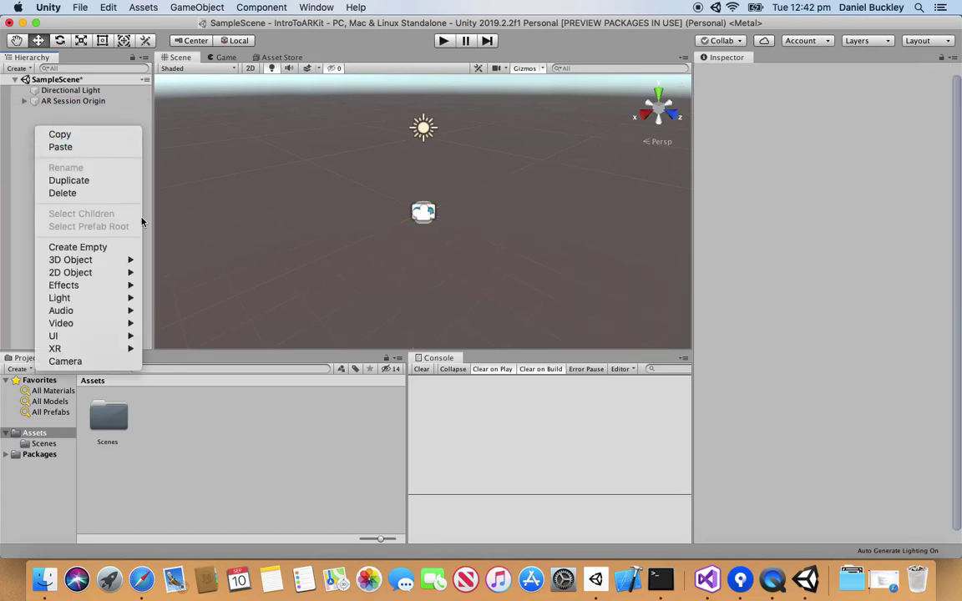
mouse_move(122, 350)
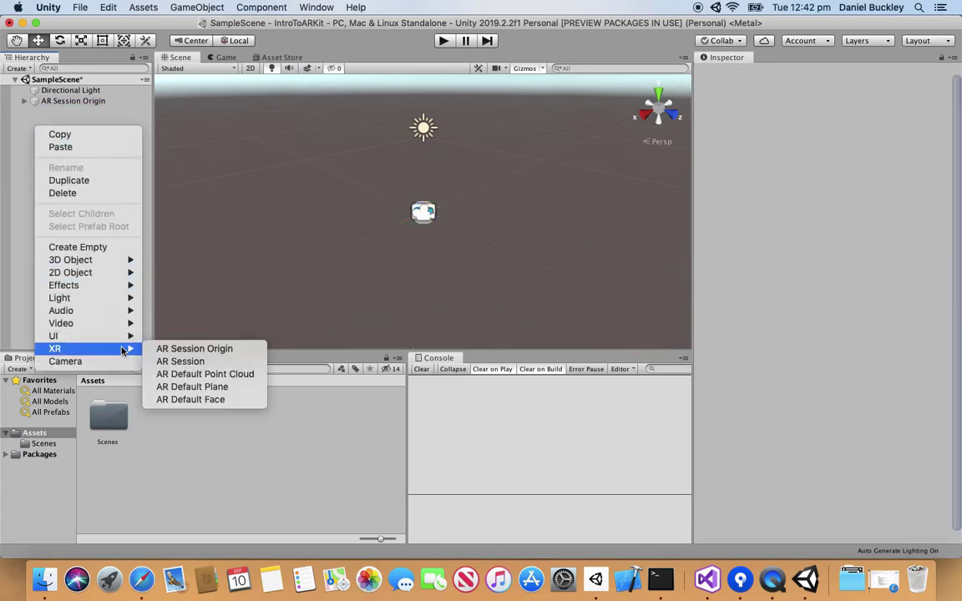
left_click(176, 363)
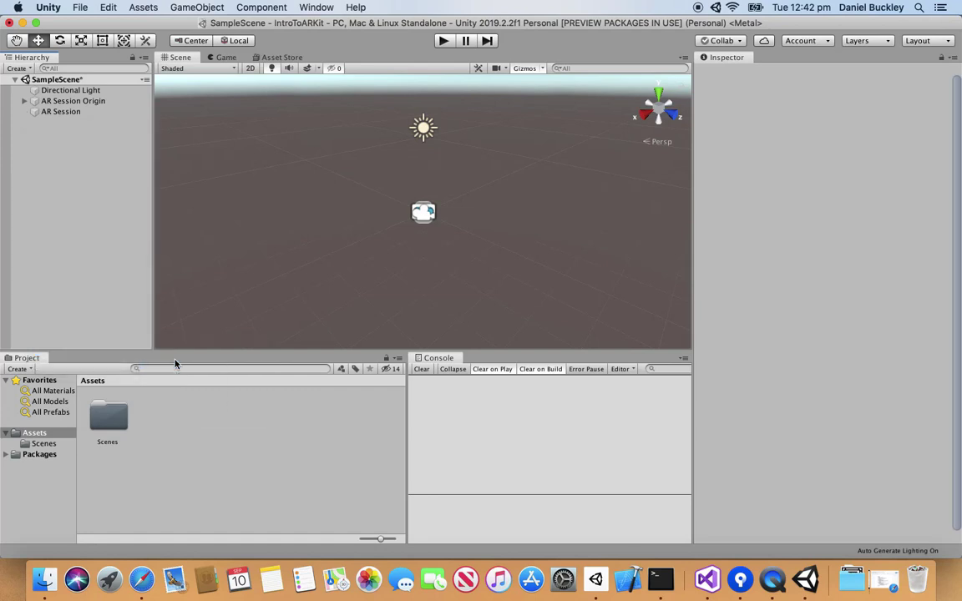
left_click(58, 112)
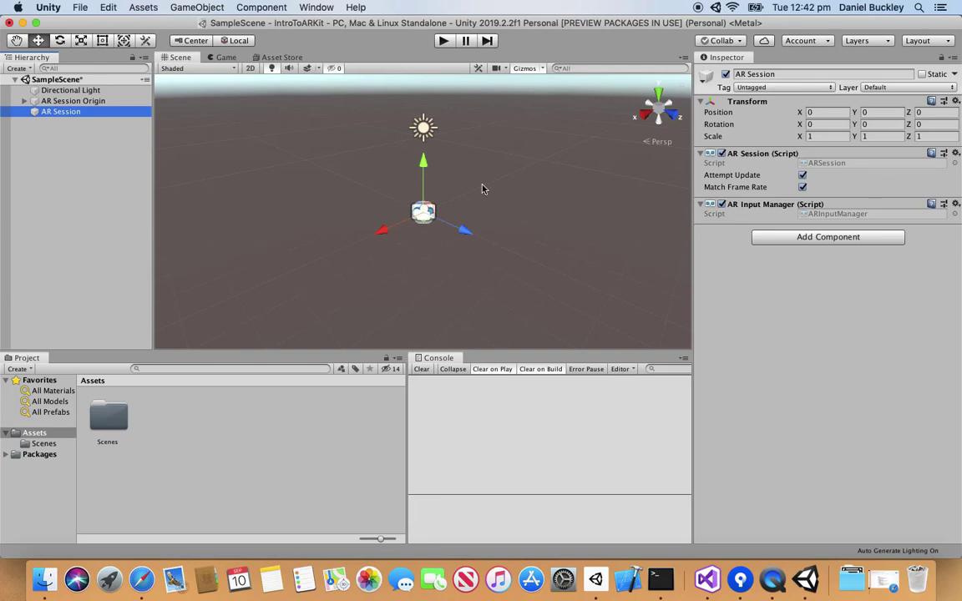
left_click(46, 164)
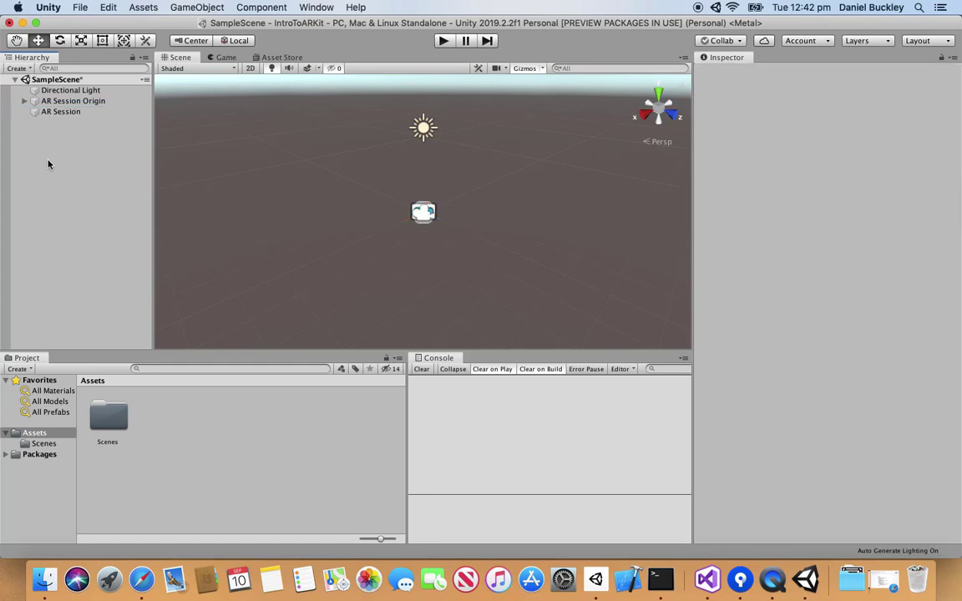
Add the open SampleScene to Build Settings and switch the build platform to iOS.
left_click(79, 7)
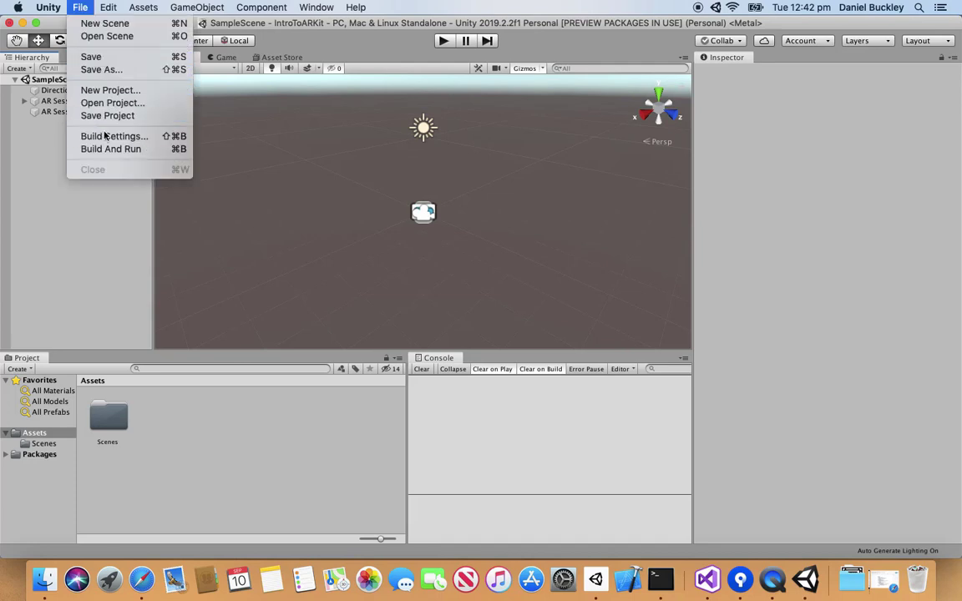
left_click(105, 140)
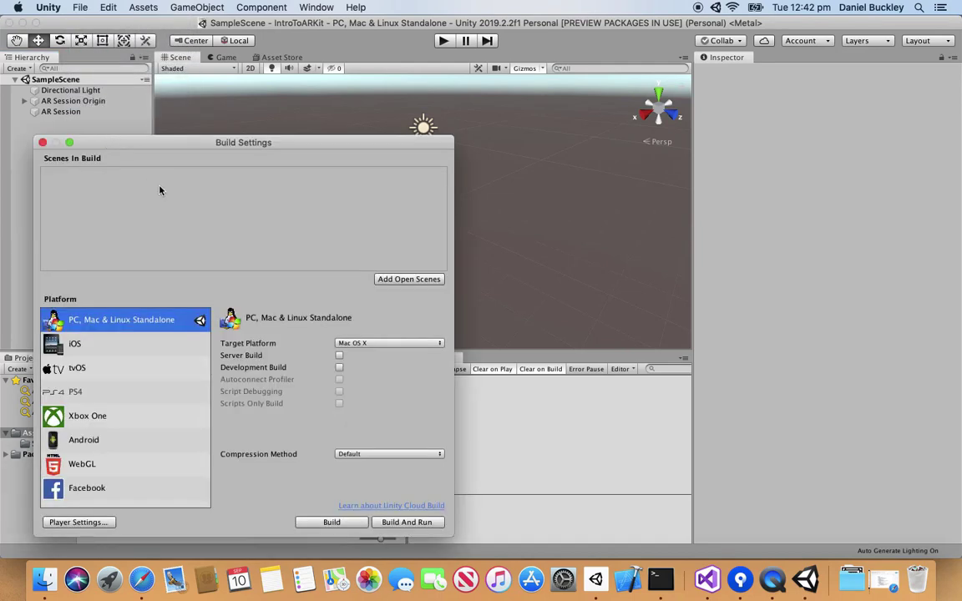
left_click(386, 280)
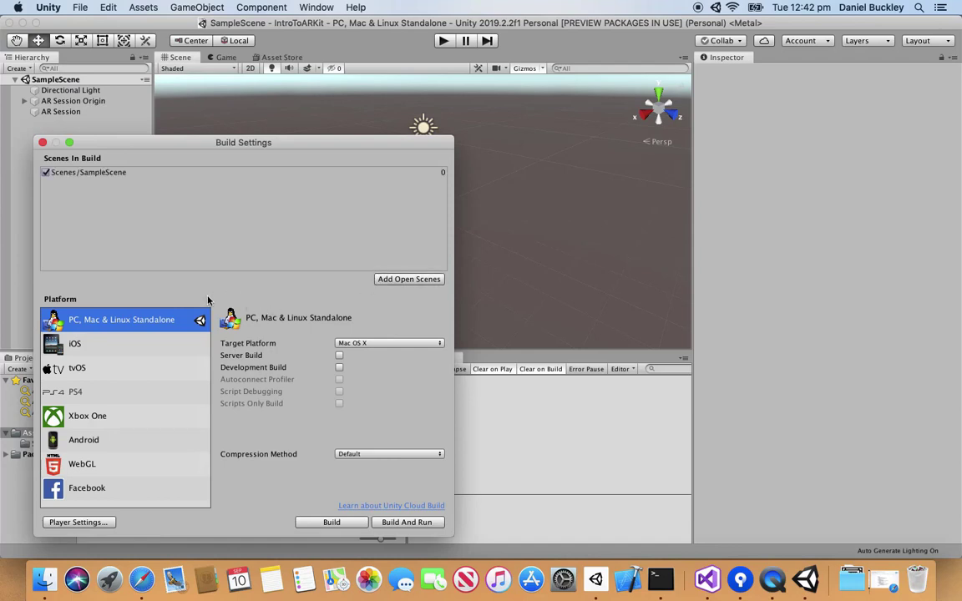
left_click(107, 352)
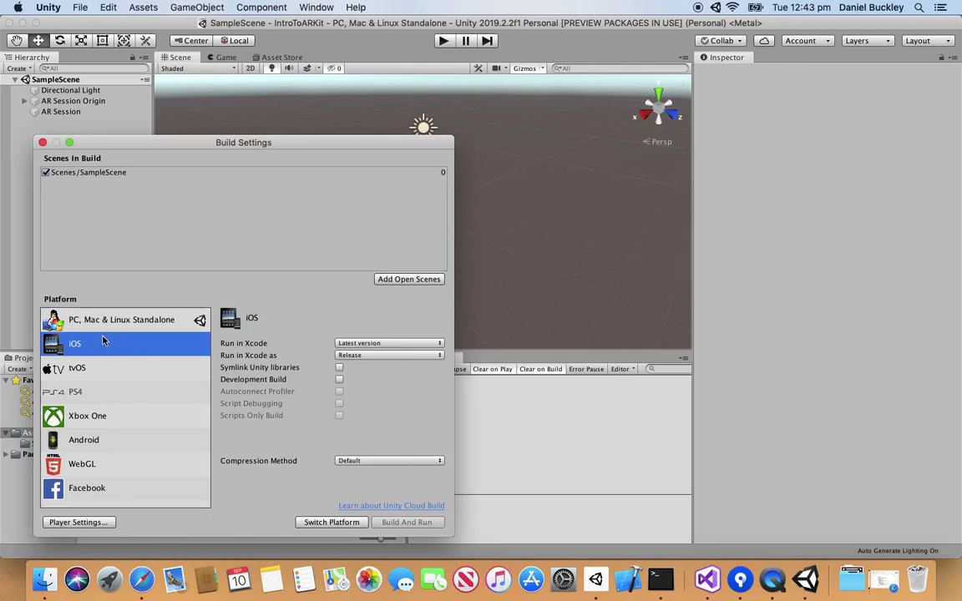
left_click(317, 523)
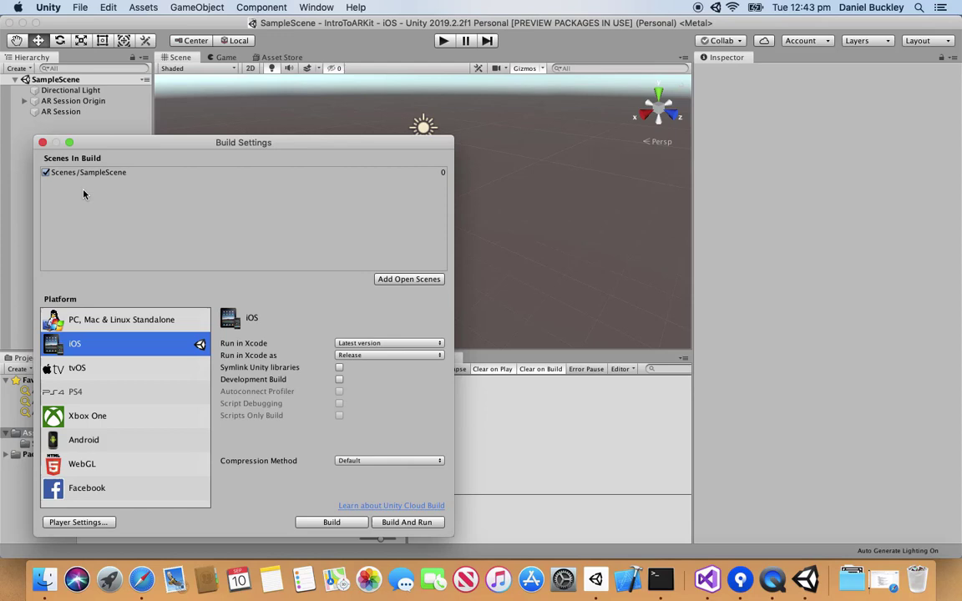
left_click(42, 143)
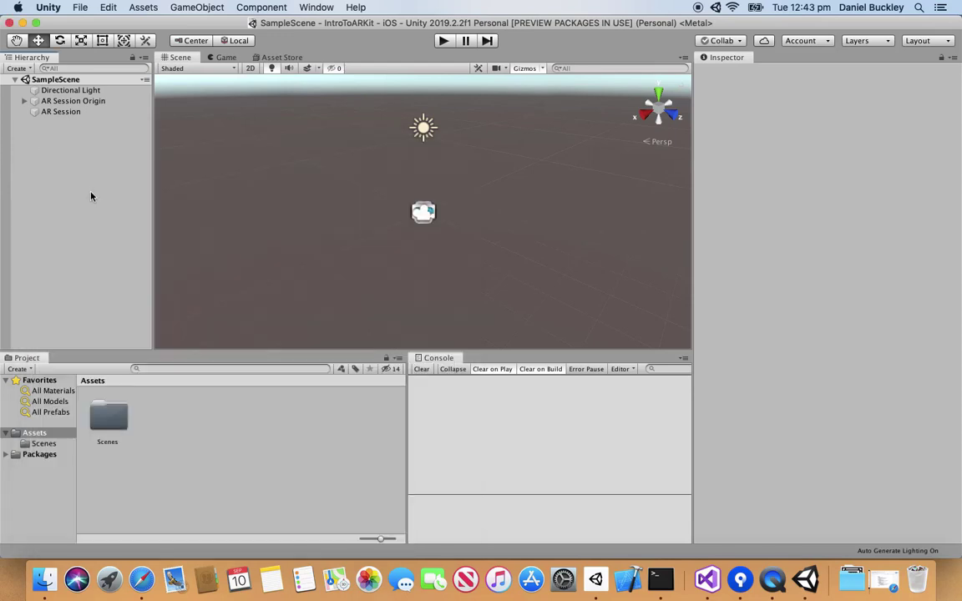